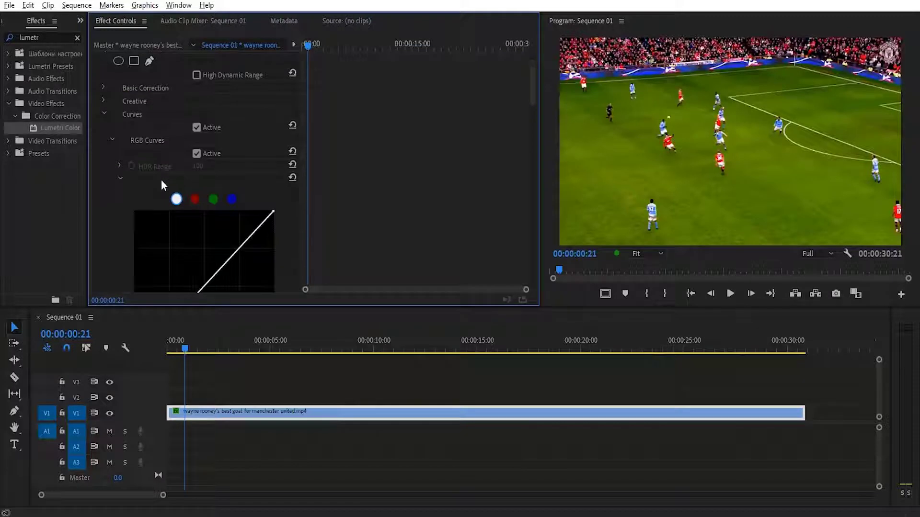
- Shape the Hue vs Sat curve to fully desaturate every colour except red and raise the red peak to maximum
scroll(162, 181, down, 5)
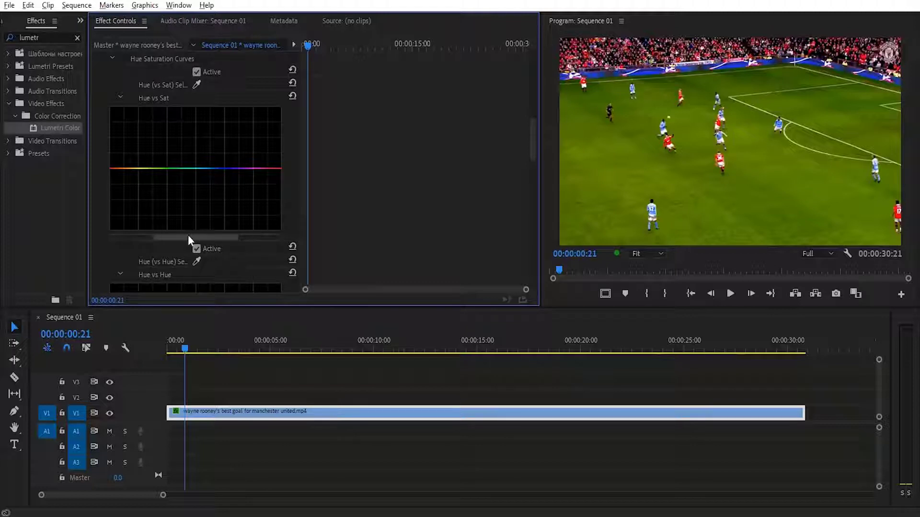
drag(188, 236, 260, 239)
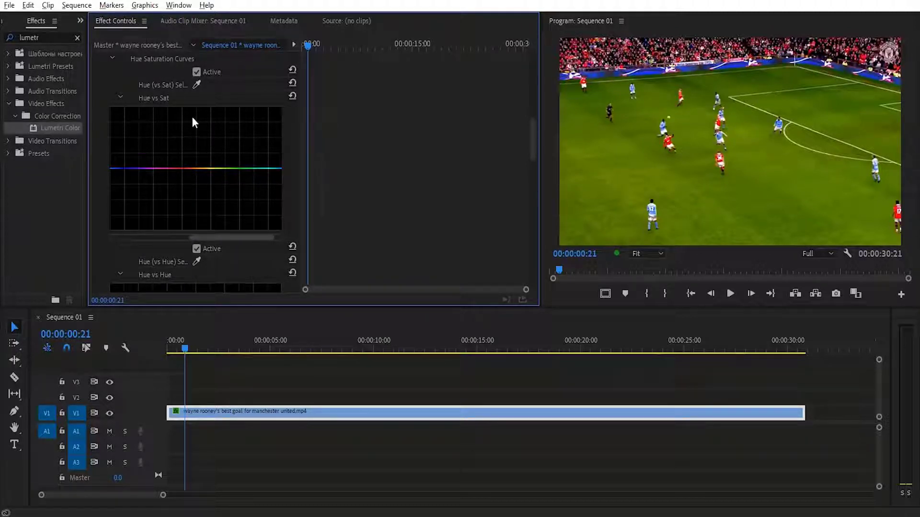
click(197, 84)
drag(188, 169, 186, 237)
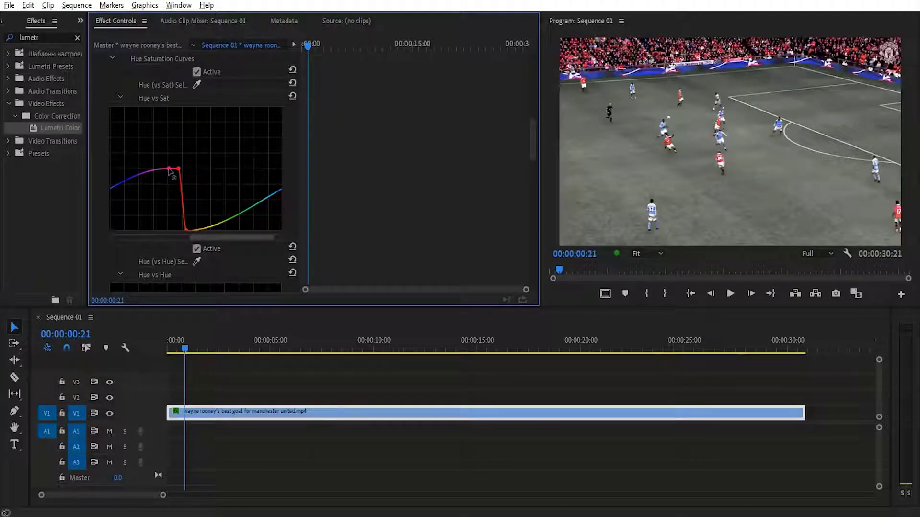
drag(170, 170, 169, 233)
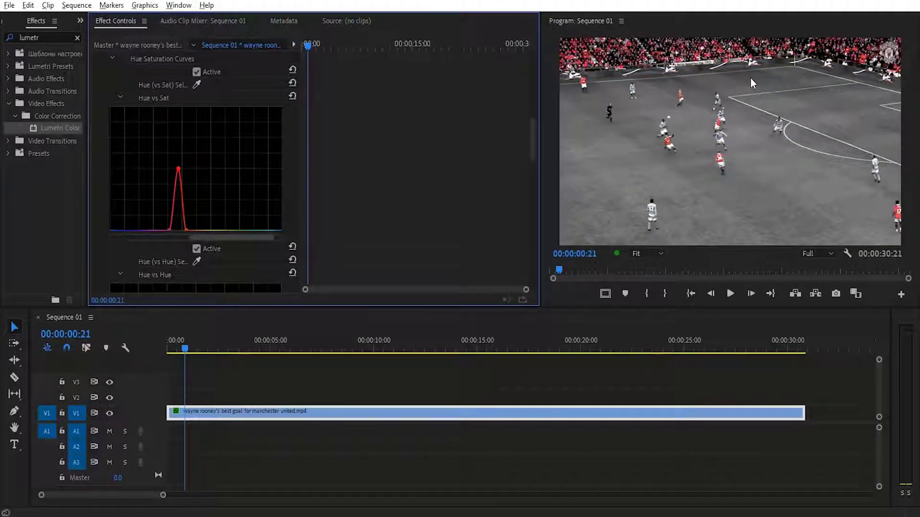
drag(179, 171, 179, 109)
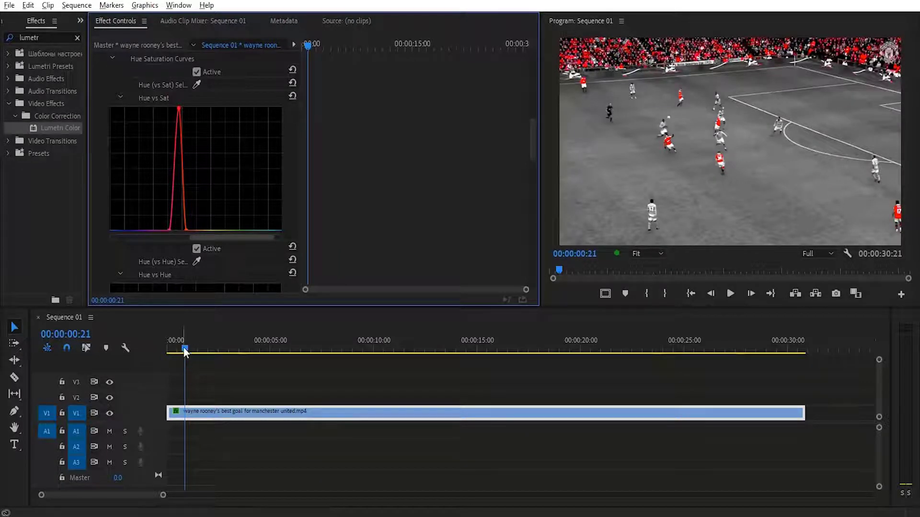
- At 00:00:12:02, lower the Hue vs Sat red peak to the neutral line and narrow the red range on both sides
drag(185, 348, 416, 354)
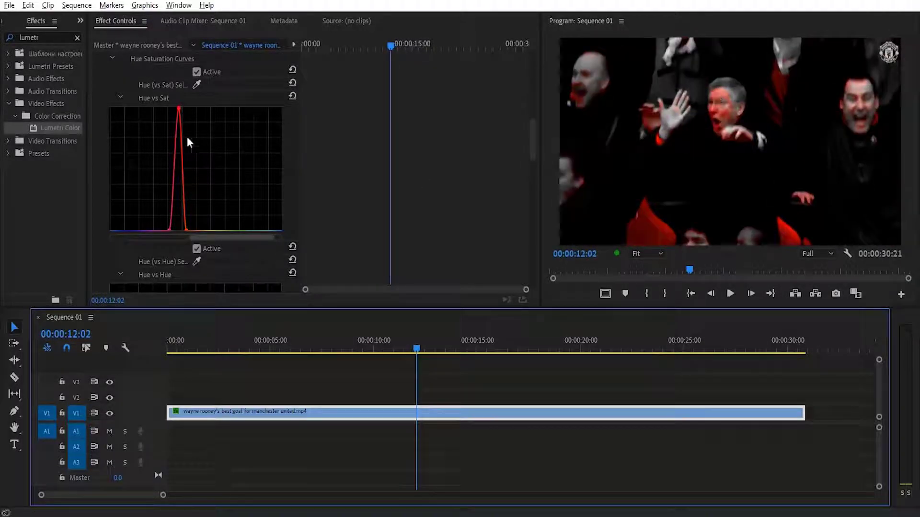
drag(178, 111, 176, 168)
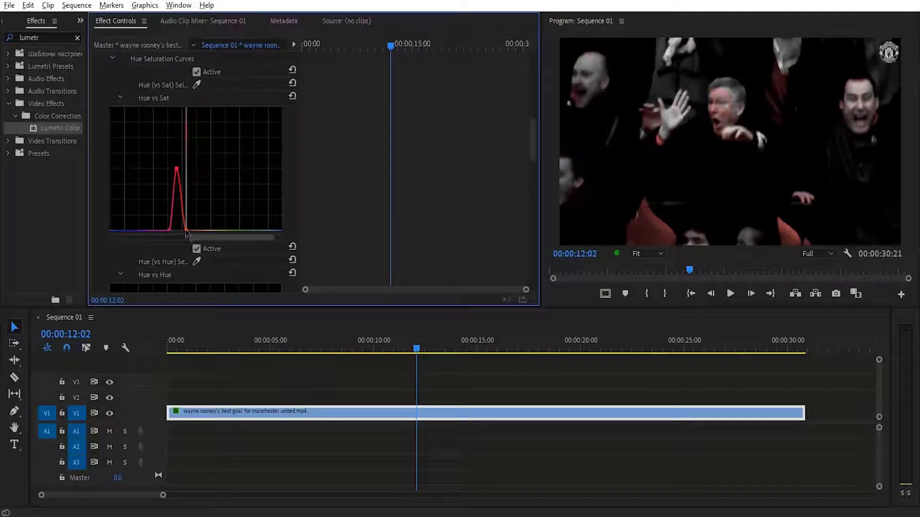
drag(184, 231, 173, 231)
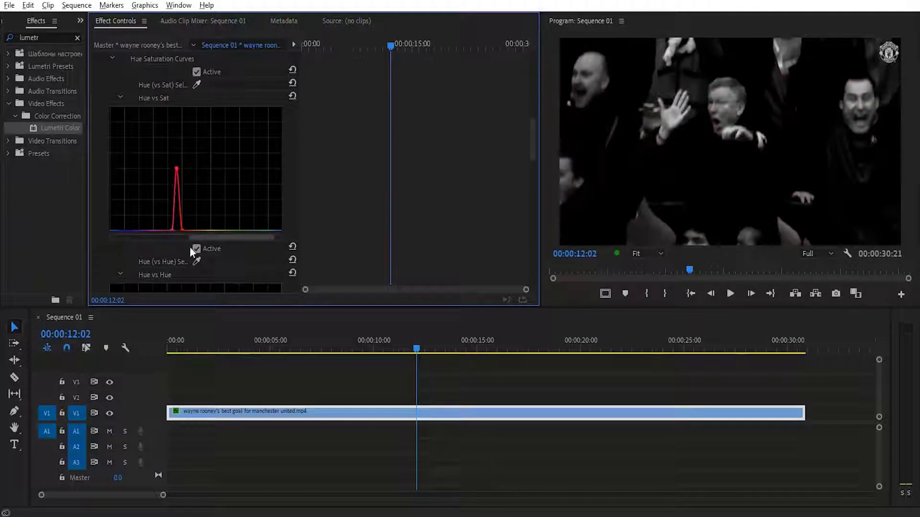
- At 00:00:07:13, widen the Hue vs Sat red range toward orange with its peak slightly above neutral, and check the look at 00:00:17:06
drag(416, 350, 324, 359)
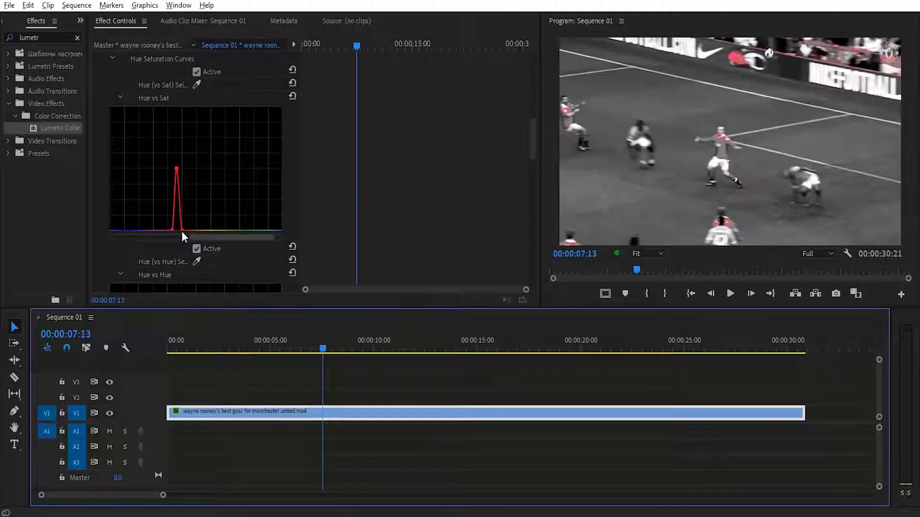
drag(182, 230, 188, 233)
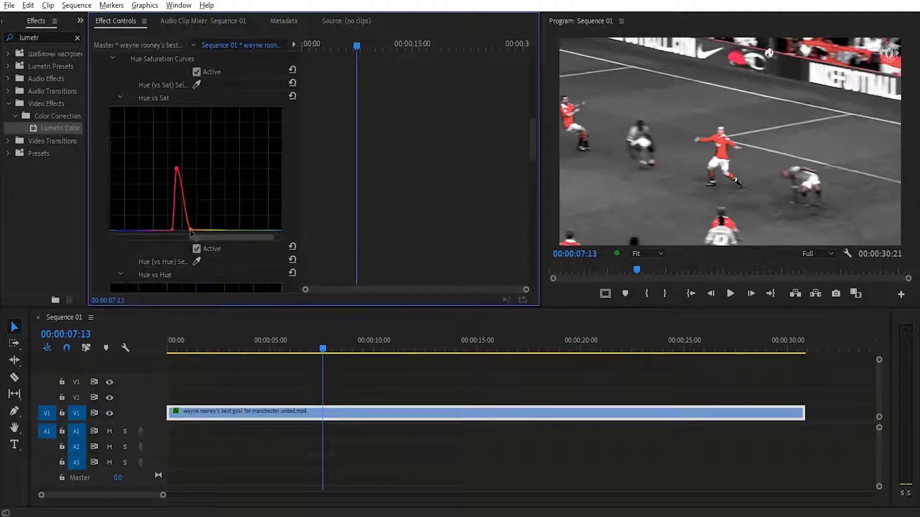
drag(190, 231, 171, 231)
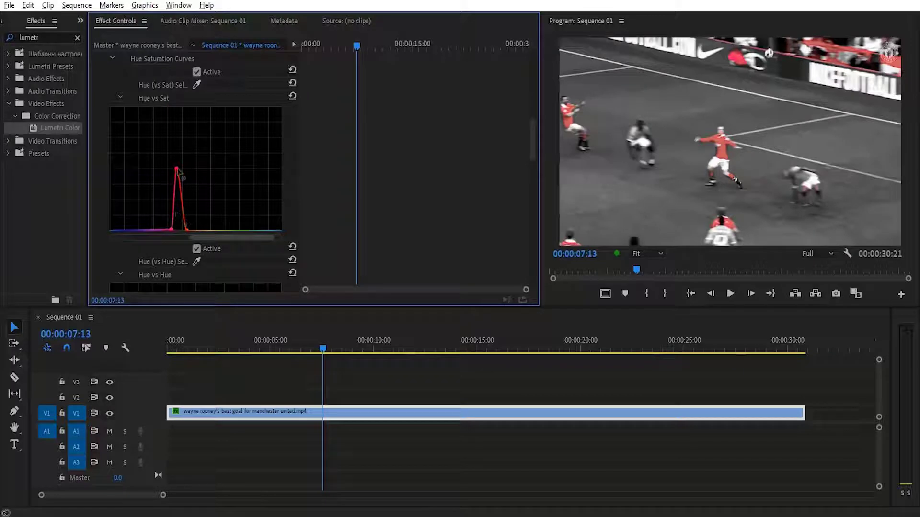
drag(177, 167, 179, 158)
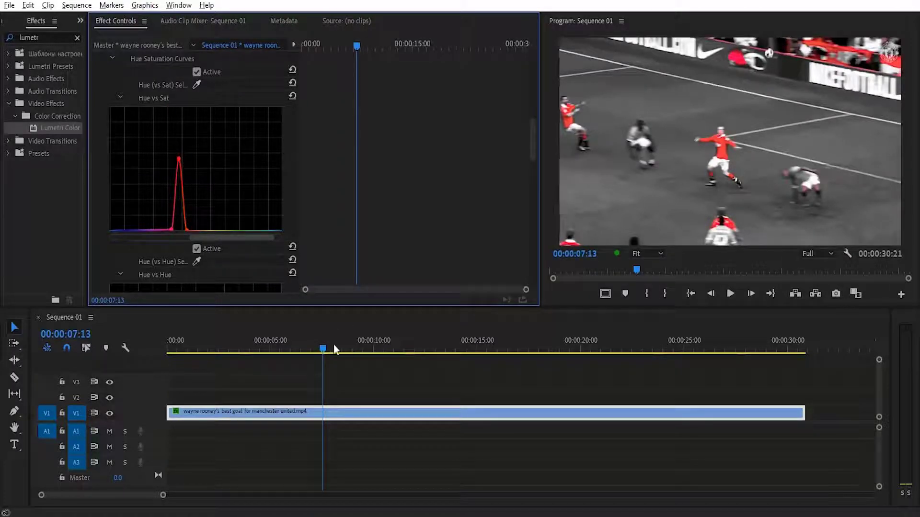
drag(330, 350, 525, 352)
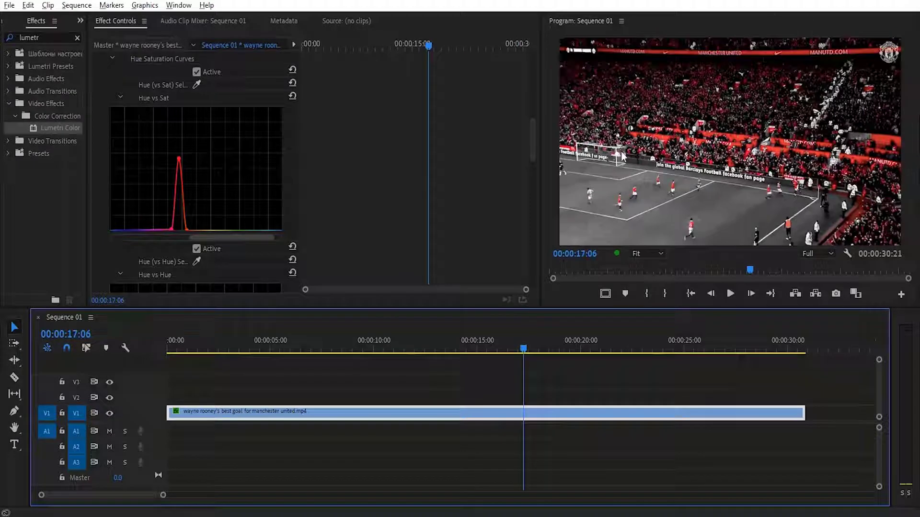
- Try shifting the reds toward pink with the Hue vs Hue curve, and return the curve to flat
scroll(283, 182, down, 5)
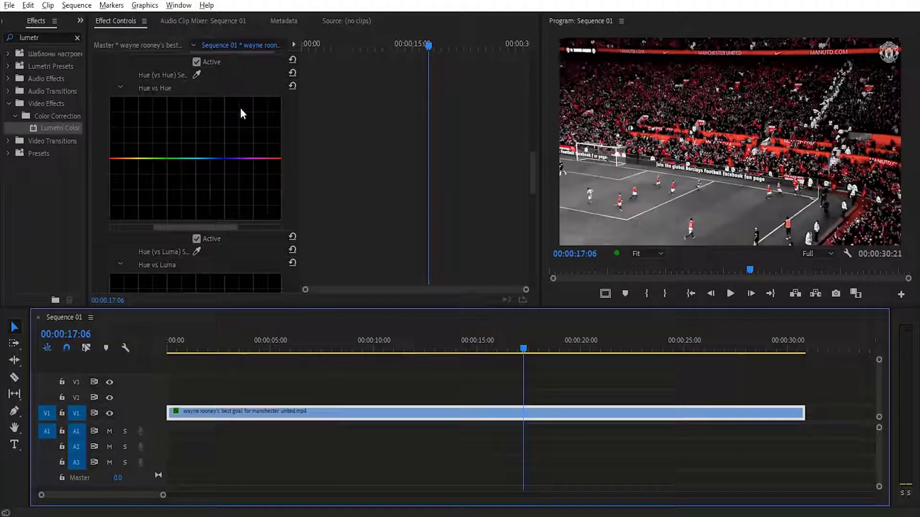
drag(203, 229, 281, 243)
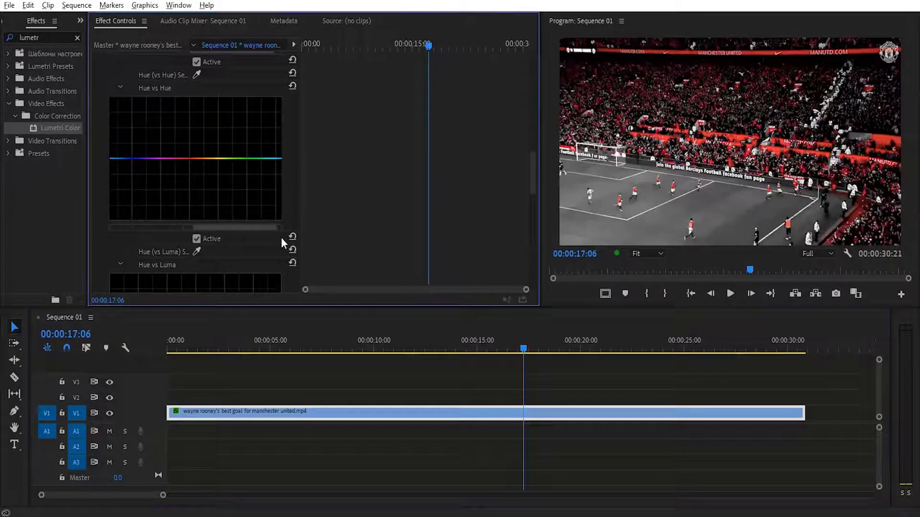
click(198, 73)
click(189, 160)
drag(189, 162, 197, 143)
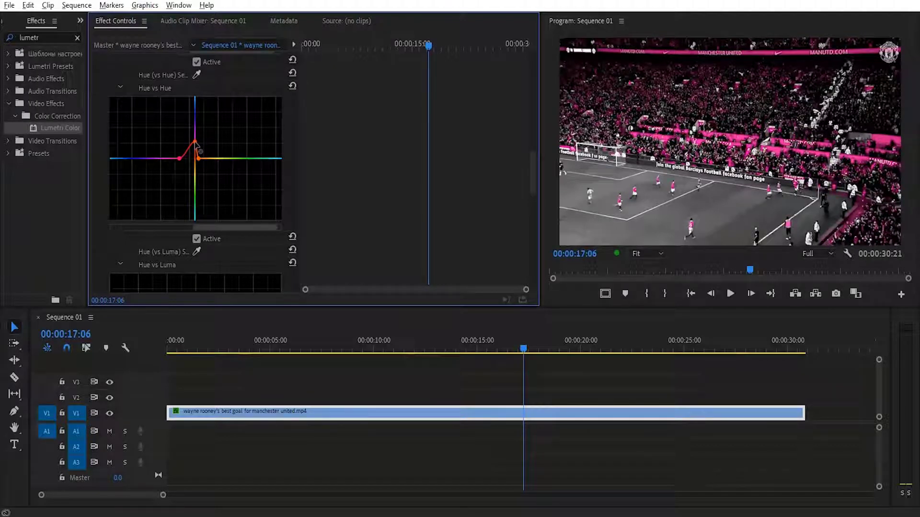
drag(195, 142, 188, 160)
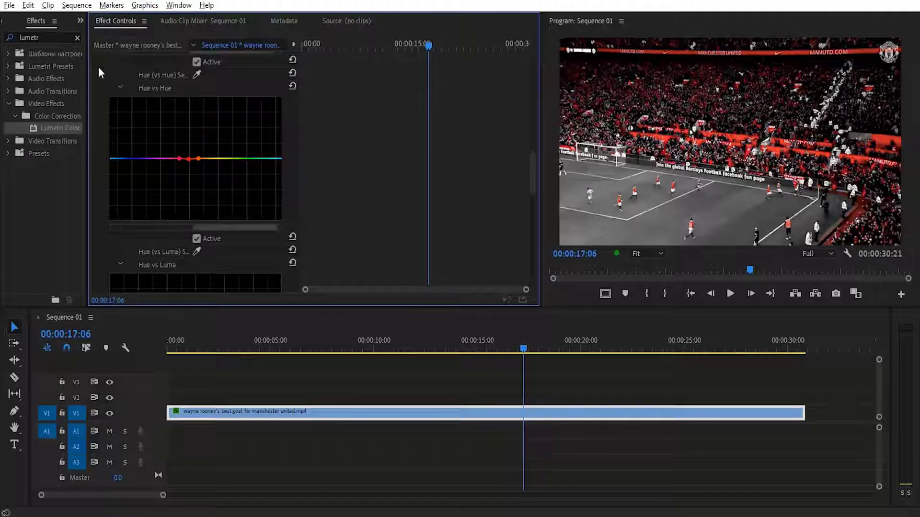
- Deactivate the Hue vs Hue curve and darken the reds slightly with a small dip in the Hue vs Luma curve
click(196, 63)
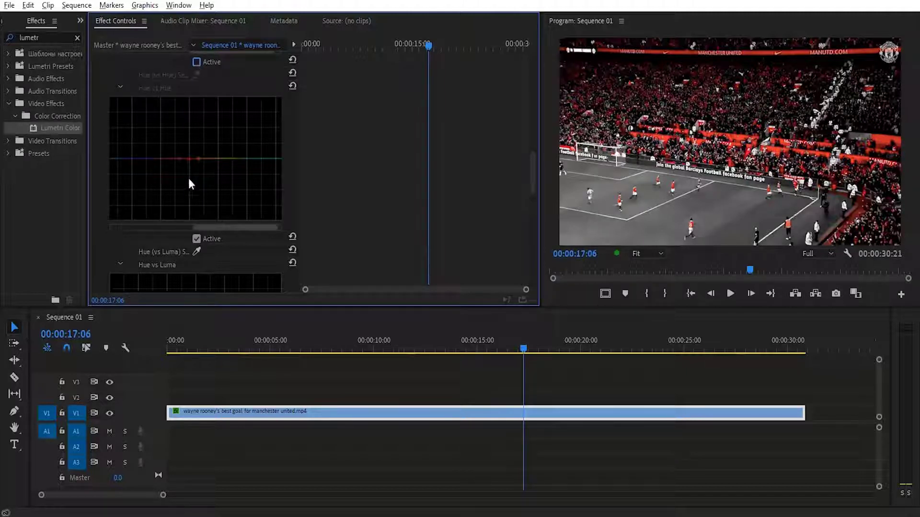
scroll(241, 176, down, 6)
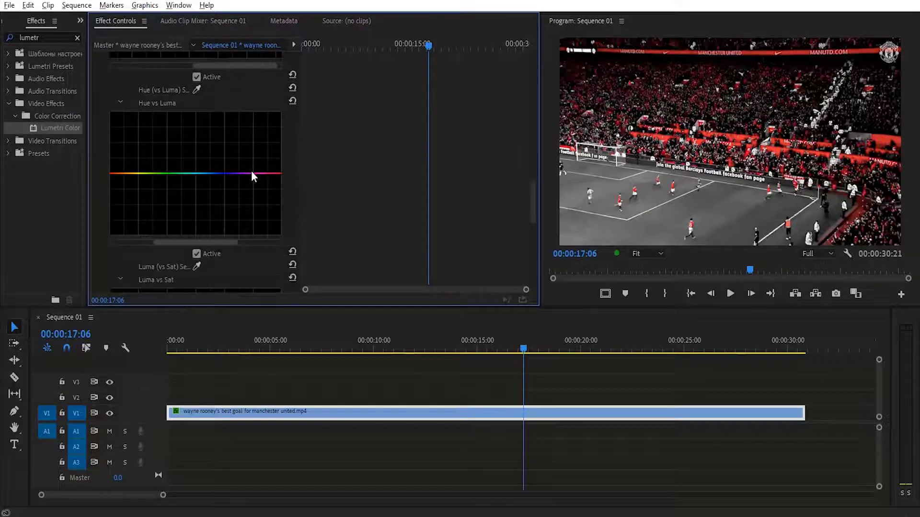
drag(208, 230, 272, 230)
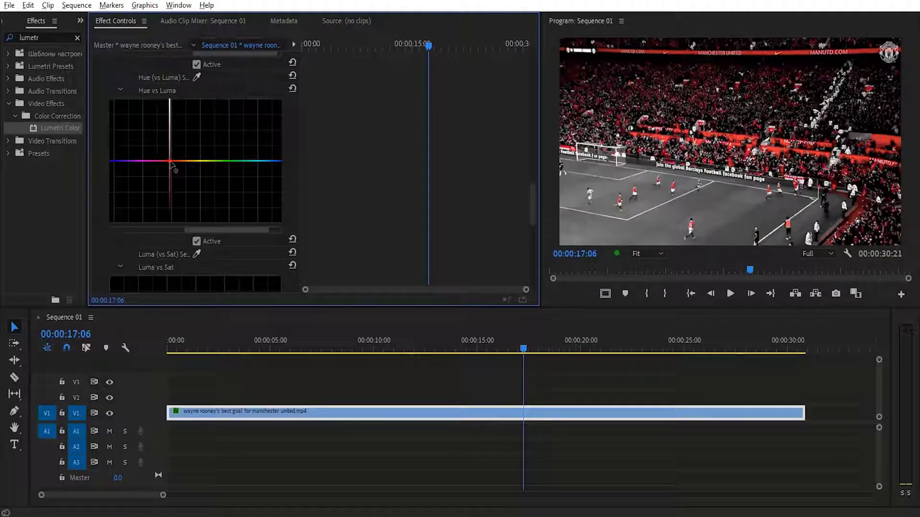
mouse_move(172, 160)
mouse_down()
mouse_move(170, 192)
mouse_move(172, 161)
mouse_up()
mouse_move(171, 161)
mouse_down()
mouse_move(173, 223)
mouse_move(172, 83)
mouse_move(175, 168)
mouse_move(163, 206)
mouse_move(174, 227)
mouse_move(175, 175)
mouse_up()
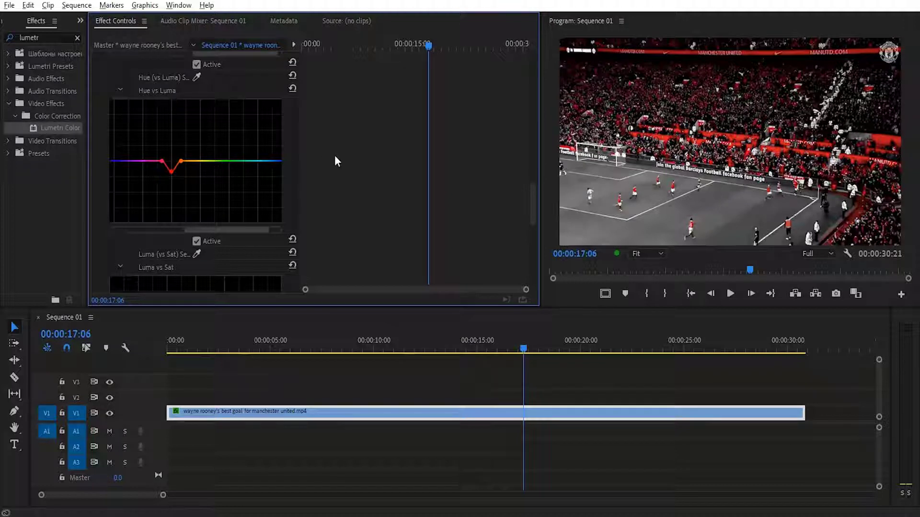
- Raise a narrow peak in the darker tones of the Luma vs Sat curve and another near the high end of Sat vs Sat
scroll(337, 160, down, 5)
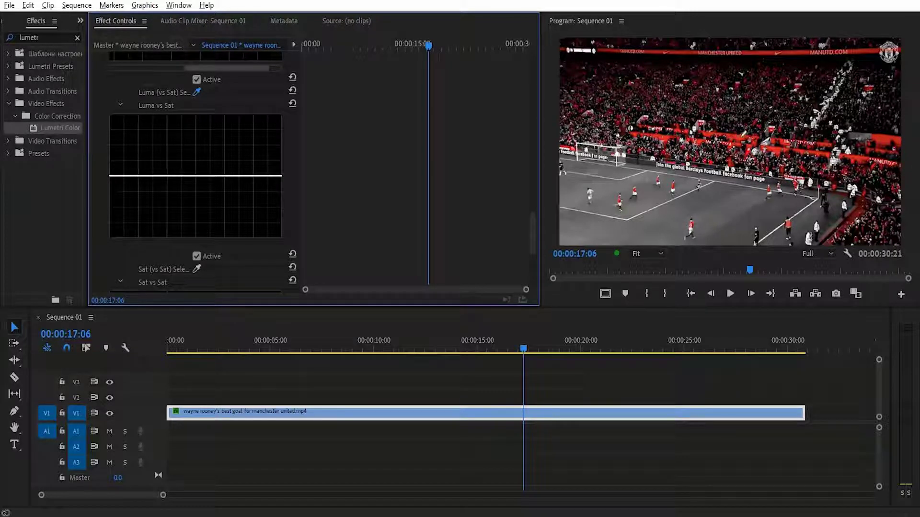
drag(146, 177, 150, 136)
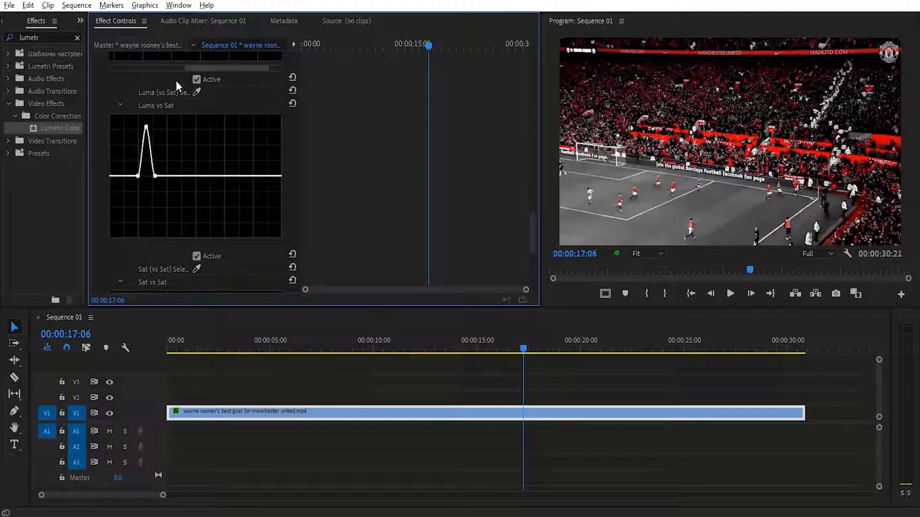
scroll(378, 197, down, 7)
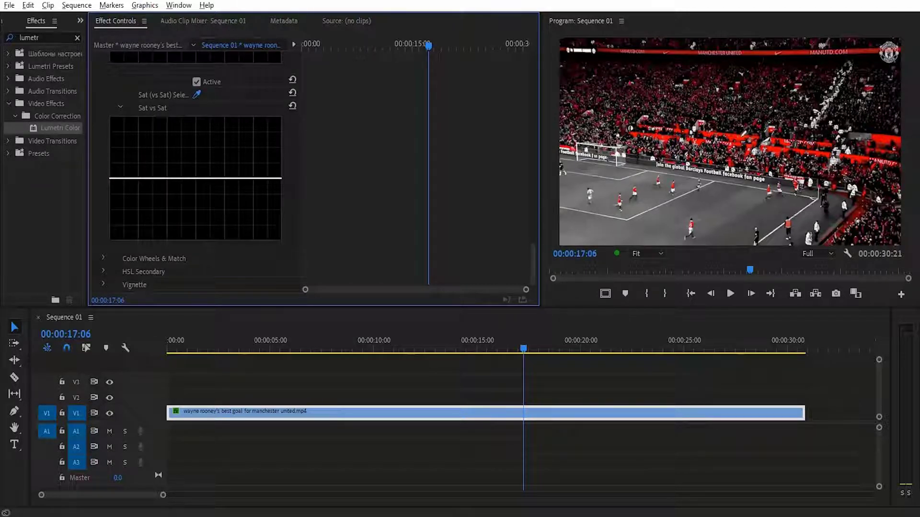
click(741, 139)
drag(245, 162, 250, 130)
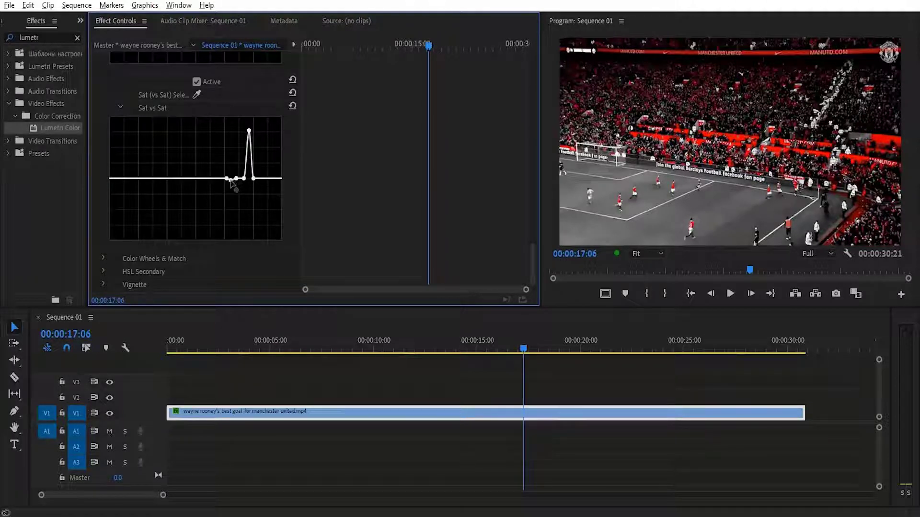
mouse_move(230, 180)
mouse_down()
mouse_move(234, 242)
mouse_move(233, 121)
mouse_move(235, 238)
mouse_move(233, 132)
mouse_move(233, 181)
mouse_up()
- Collapse Curves, expand Color Wheels & Match, and tint the midtones slightly toward warm yellow-orange while raising their brightness
scroll(366, 172, up, 6)
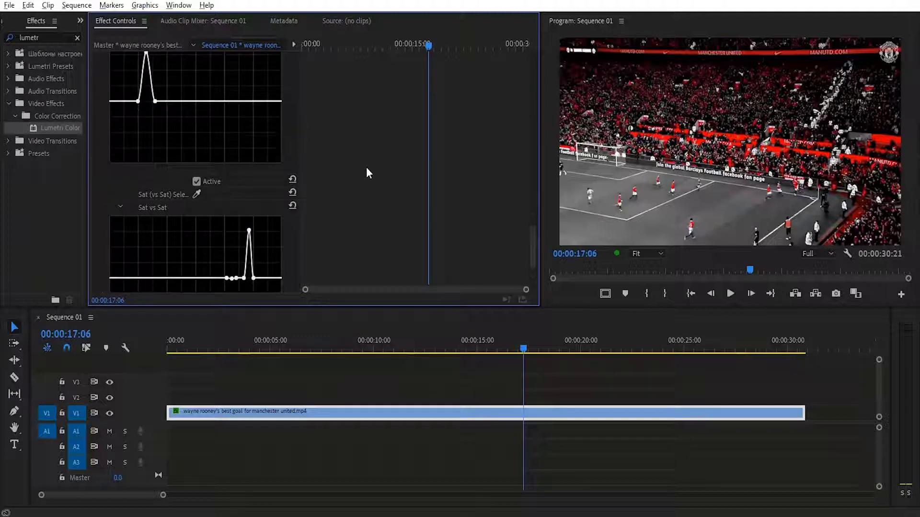
drag(532, 243, 538, 91)
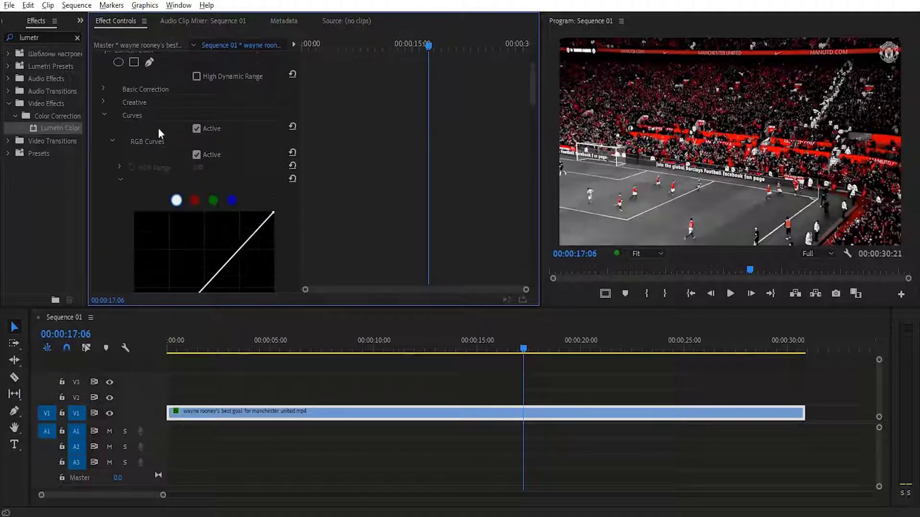
click(104, 113)
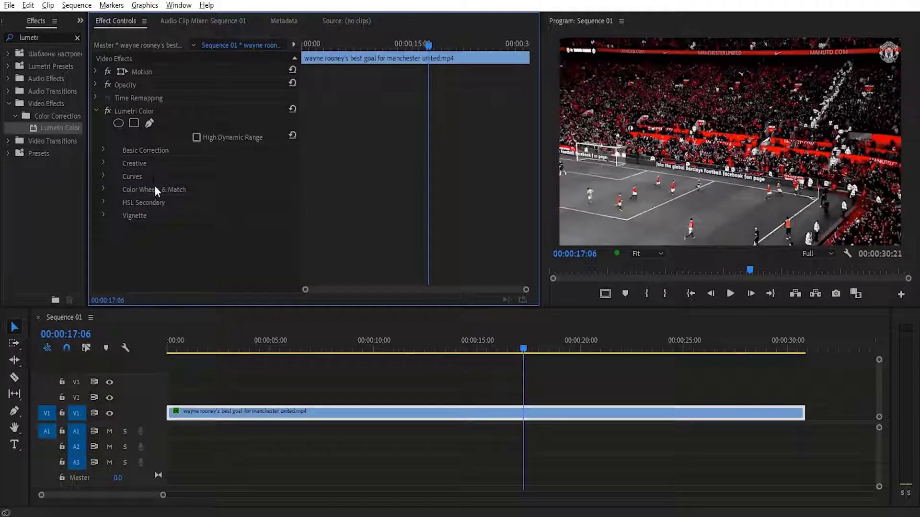
click(103, 189)
scroll(130, 194, down, 2)
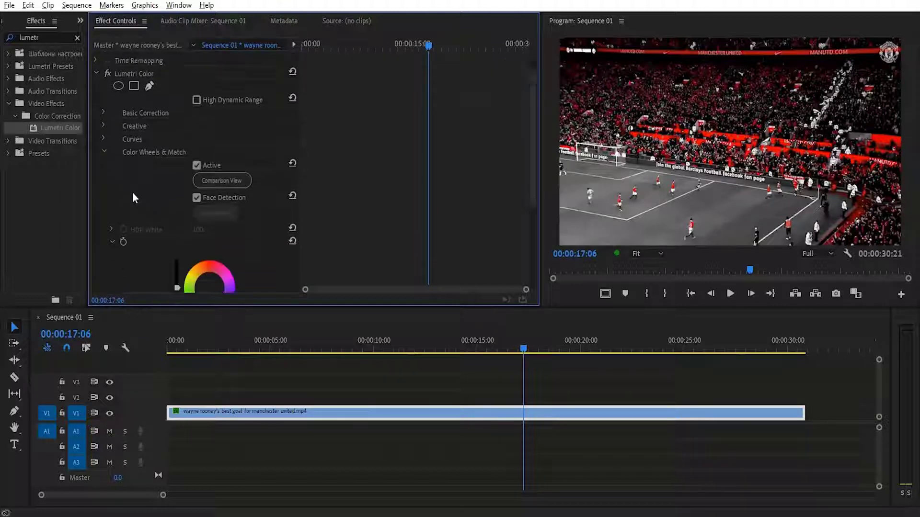
scroll(132, 191, down, 4)
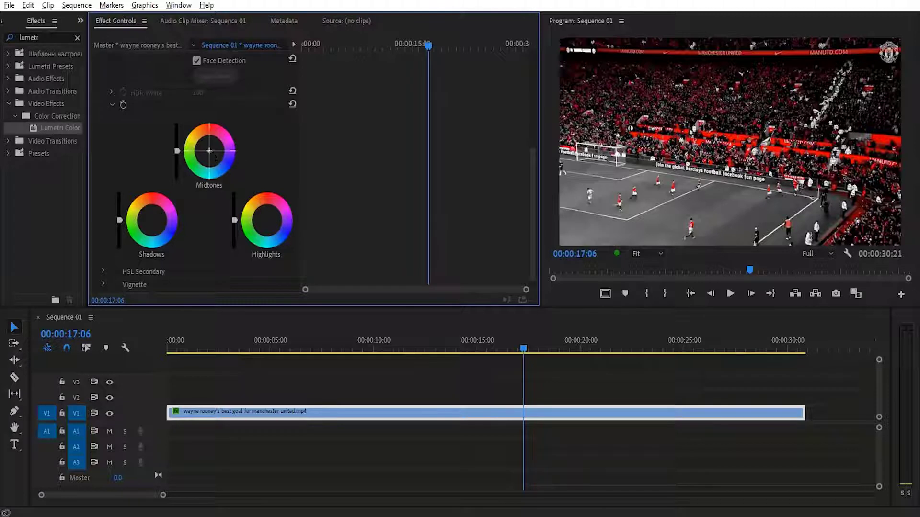
click(210, 151)
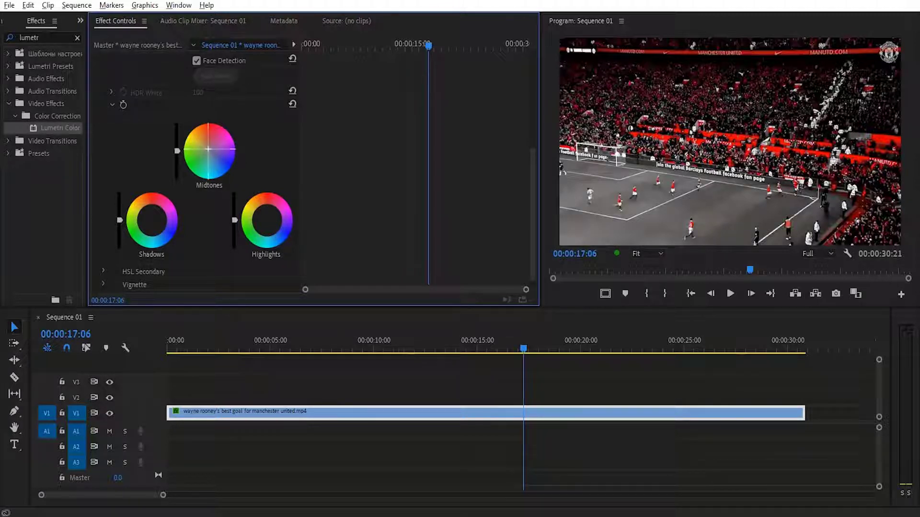
drag(207, 148, 204, 147)
drag(177, 152, 177, 138)
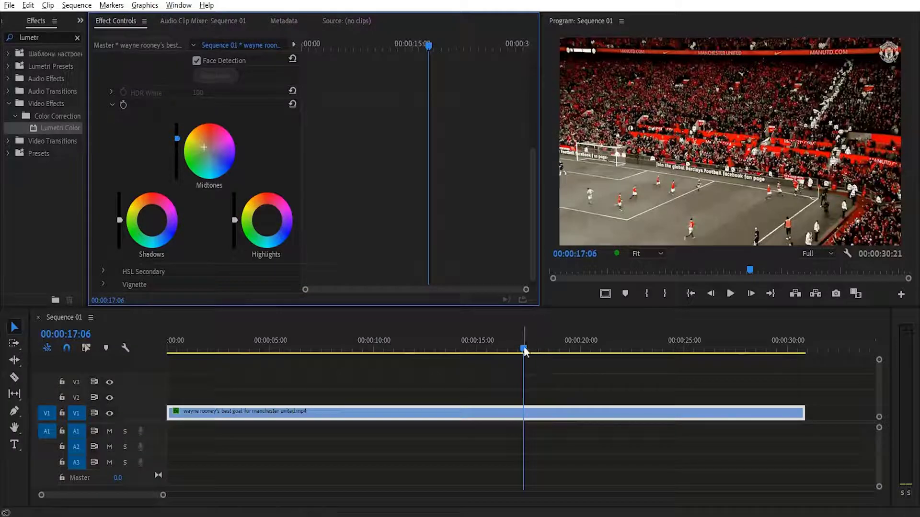
- At 00:00:05:01, darken the midtones by lowering their brightness slightly below neutral
drag(524, 349, 271, 355)
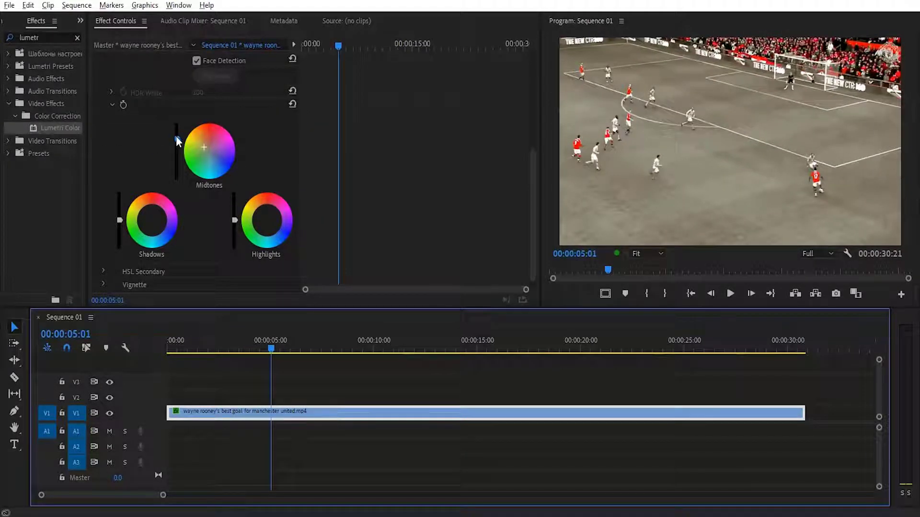
drag(178, 140, 177, 161)
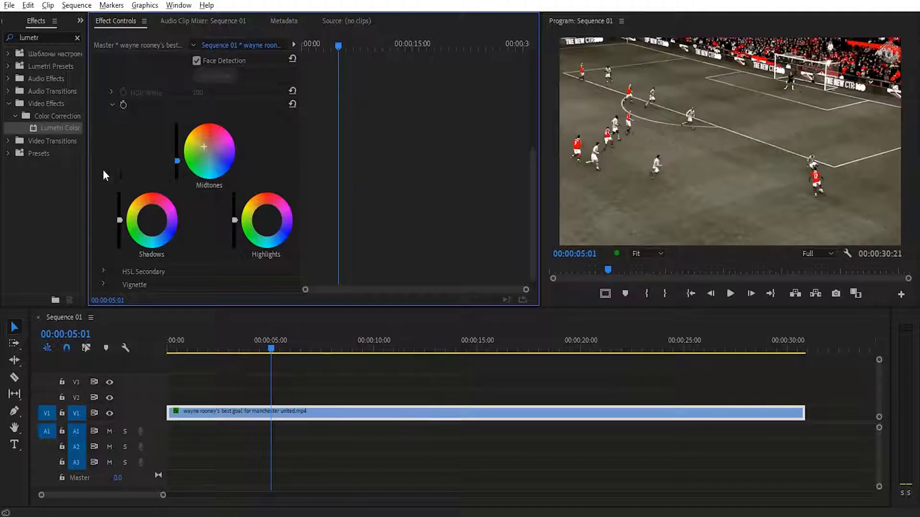
scroll(158, 168, up, 4)
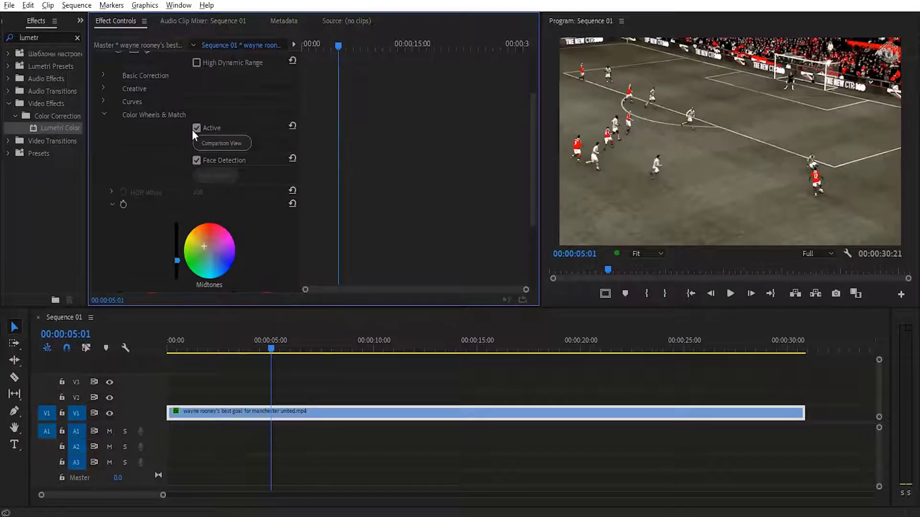
- Compare the picture with and without the Color Wheels & Match correction, leave it active, and collapse its settings
click(196, 128)
click(196, 127)
click(196, 127)
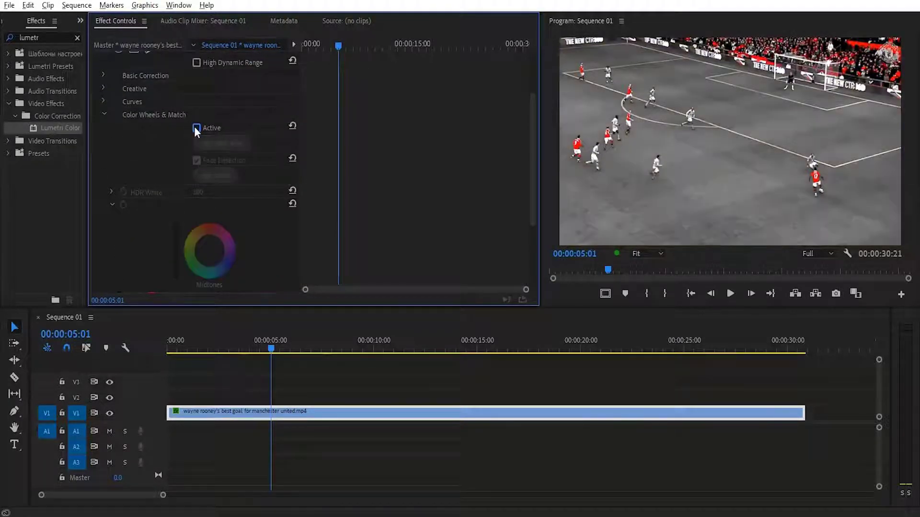
click(196, 128)
click(104, 114)
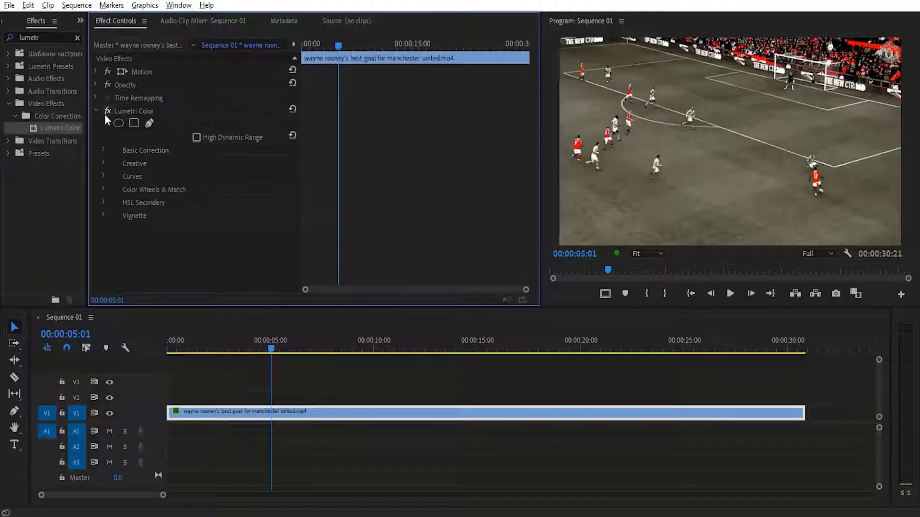
- Add a Lumetri vignette with Amount -1.7, Midpoint 63.0, Roundness 86.0 and Feather 100.0
click(105, 217)
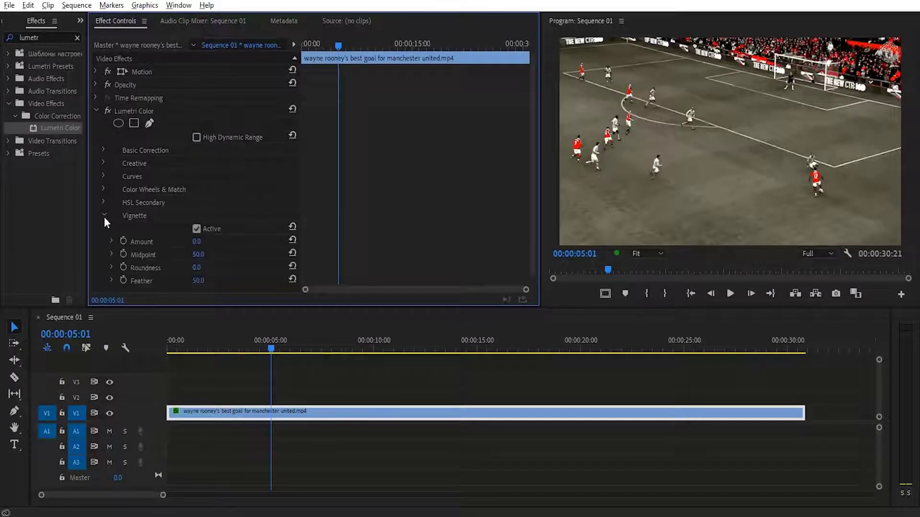
scroll(108, 214, down, 1)
drag(197, 234, 222, 273)
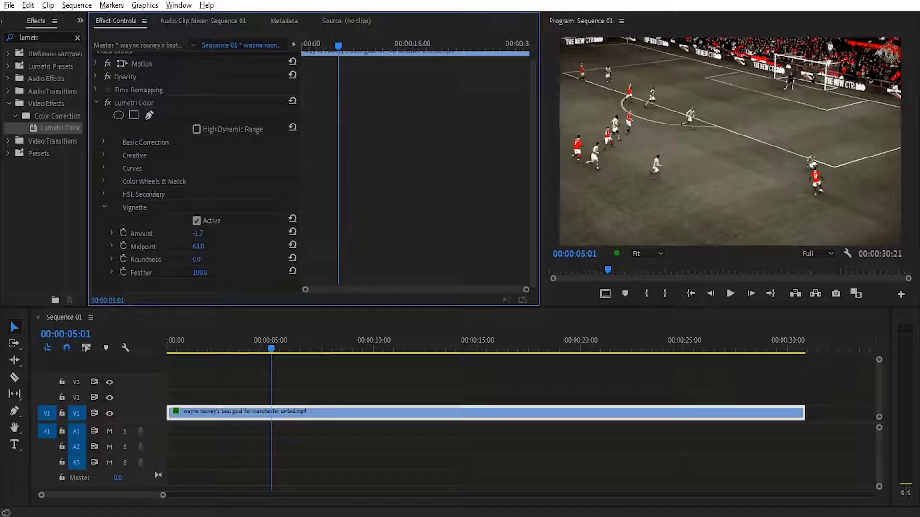
drag(198, 260, 232, 259)
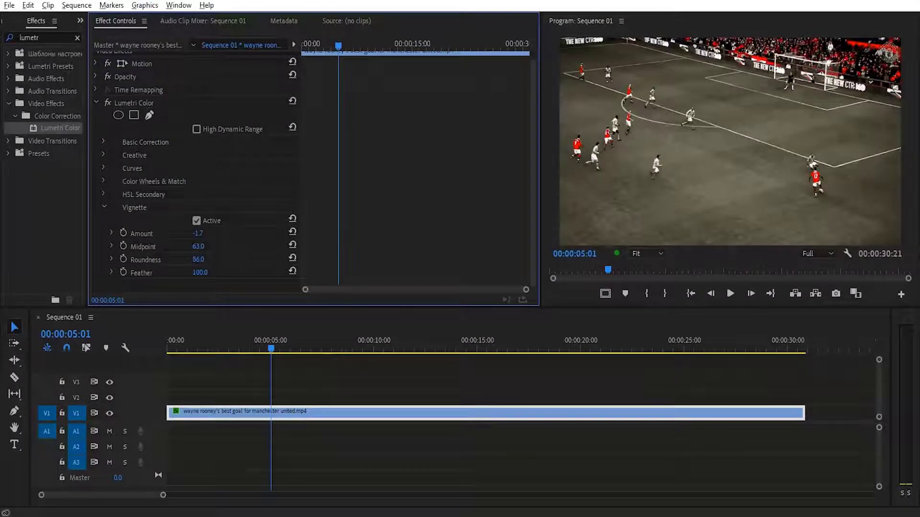
- Scrub through the sequence to review the grade, return to its start, and collapse the Vignette settings
drag(272, 348, 383, 364)
key(Home)
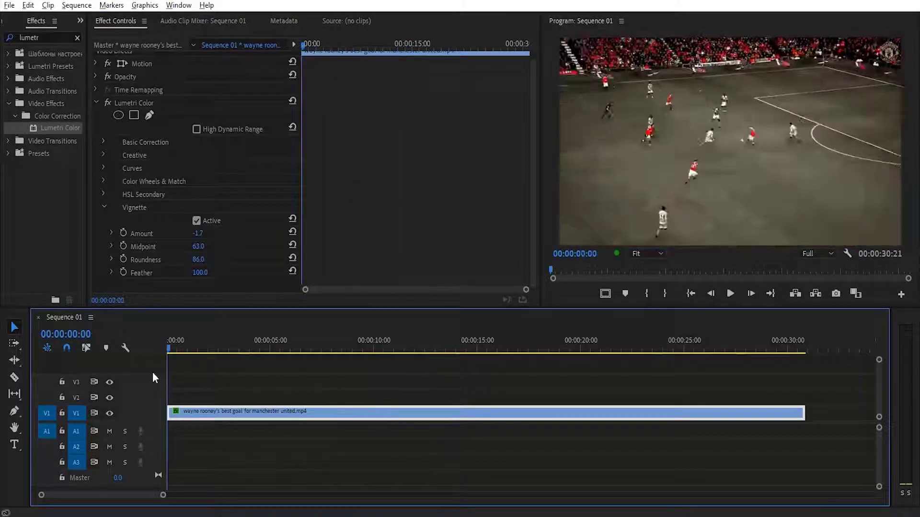
click(106, 211)
click(104, 208)
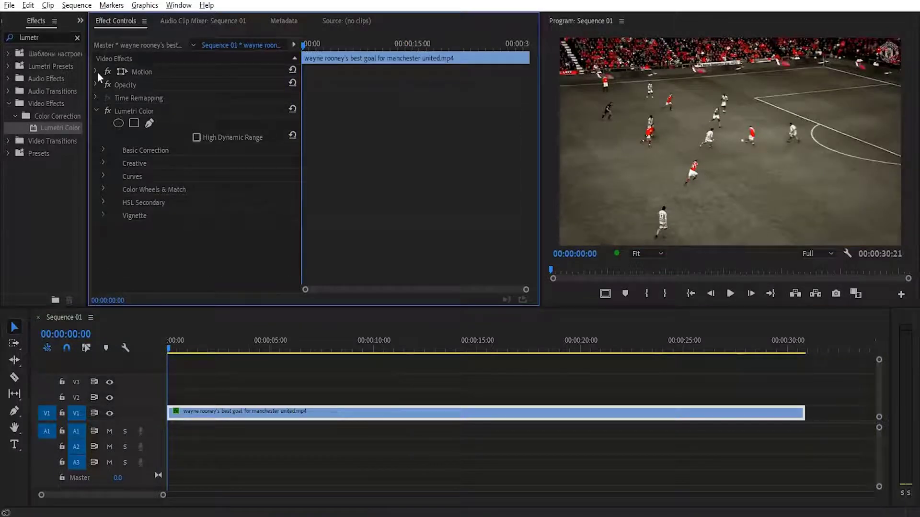
- Switch to the Color workspace and collapse the Color Wheels & Match section so all Lumetri sections are listed compactly
click(179, 6)
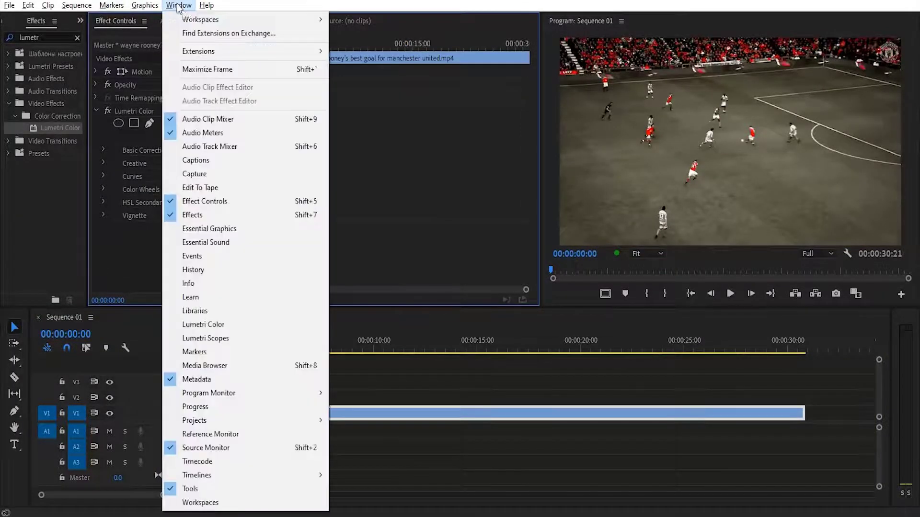
mouse_move(242, 21)
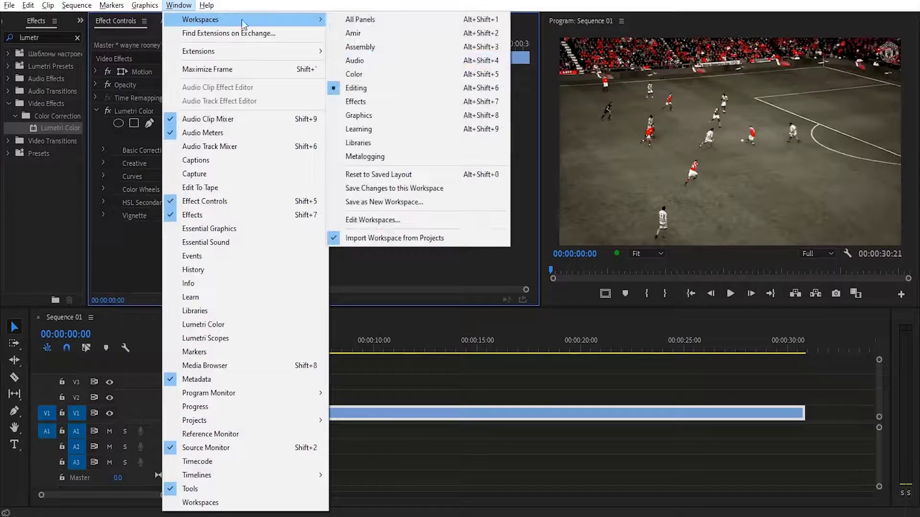
click(349, 73)
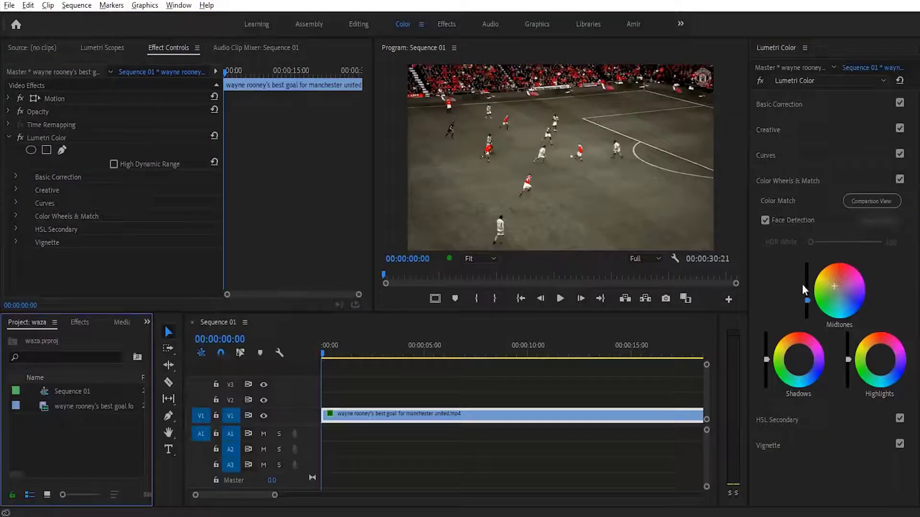
click(769, 181)
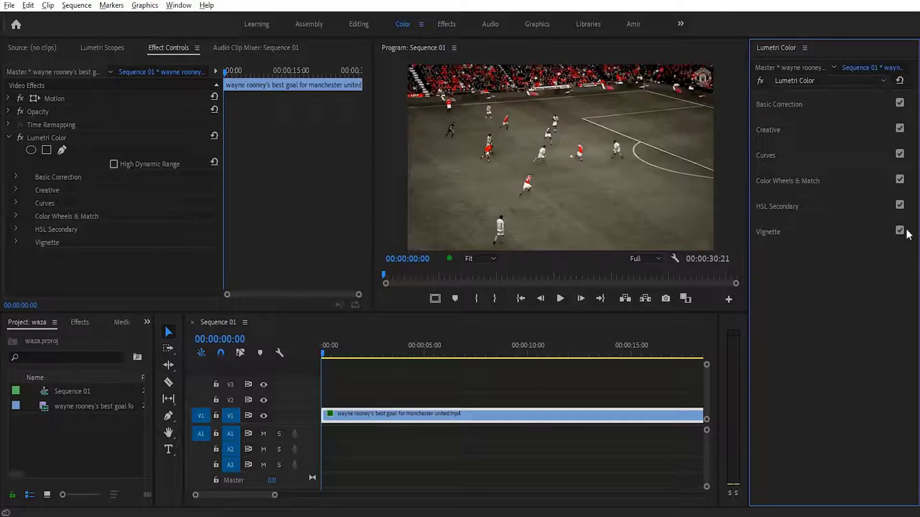
- Play the sequence from the start, disabling and re-enabling Curves and Color Wheels & Match to compare their effect
click(321, 358)
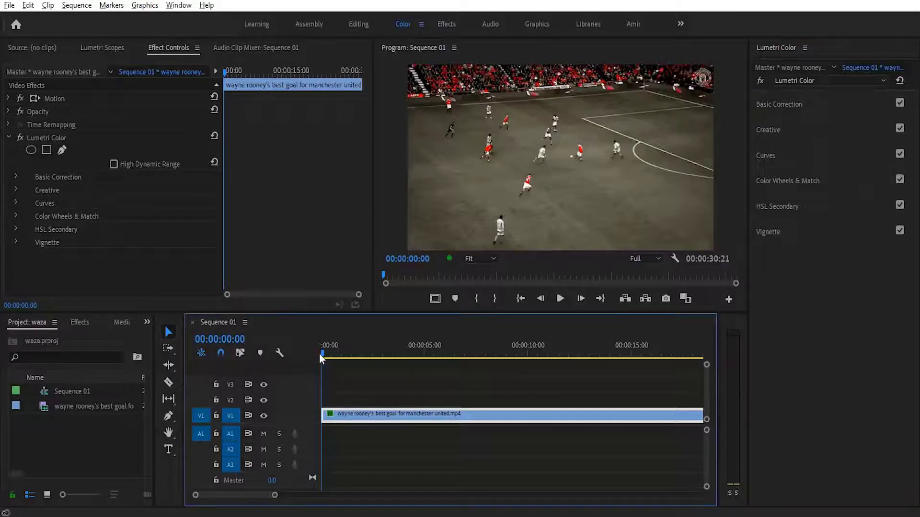
key(space)
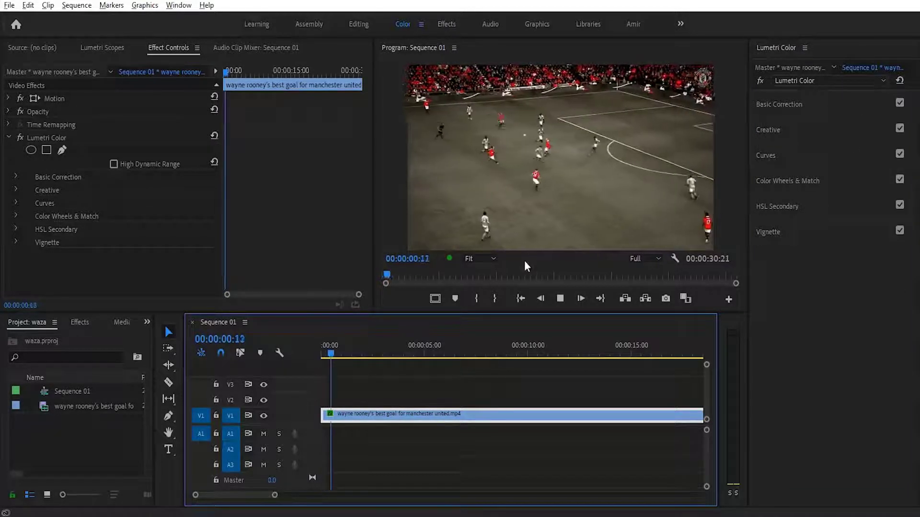
click(900, 155)
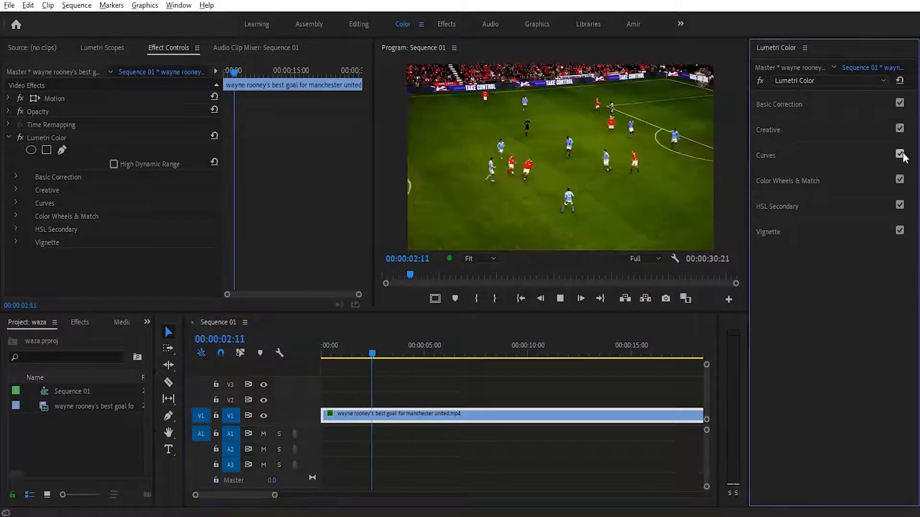
click(900, 155)
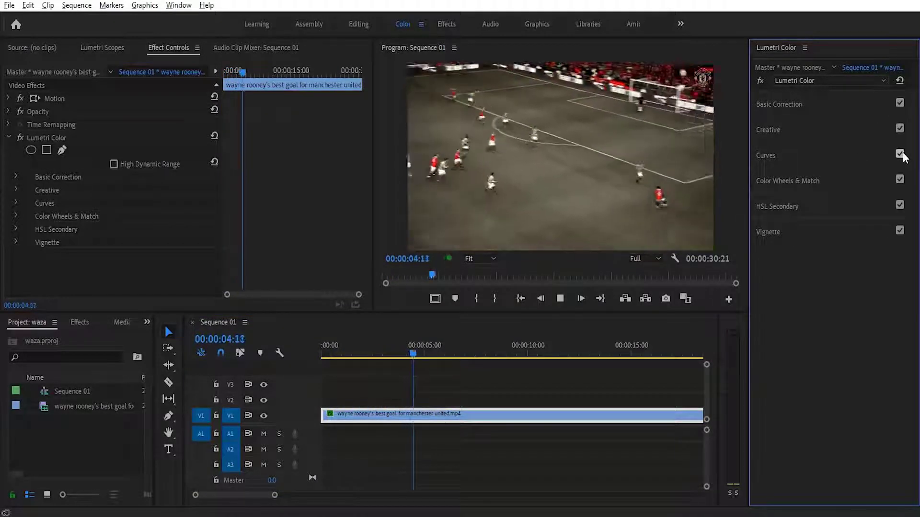
click(899, 180)
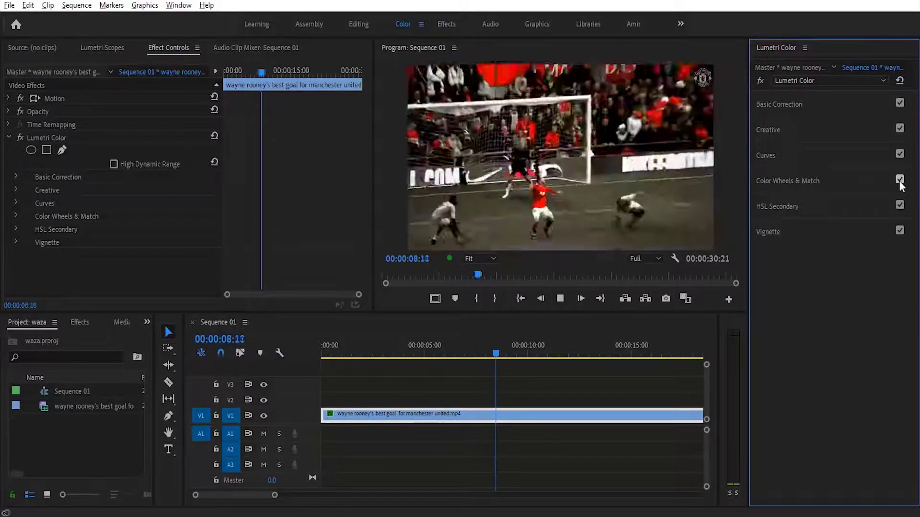
click(900, 180)
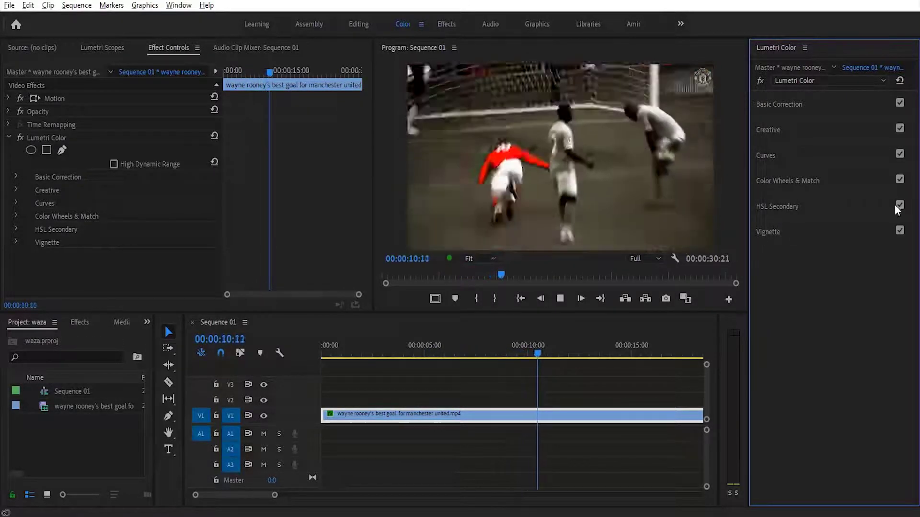
- Compare the playing clip with and without the Vignette, leave it enabled, and stop playback at 00:00:20:14
click(899, 231)
click(899, 231)
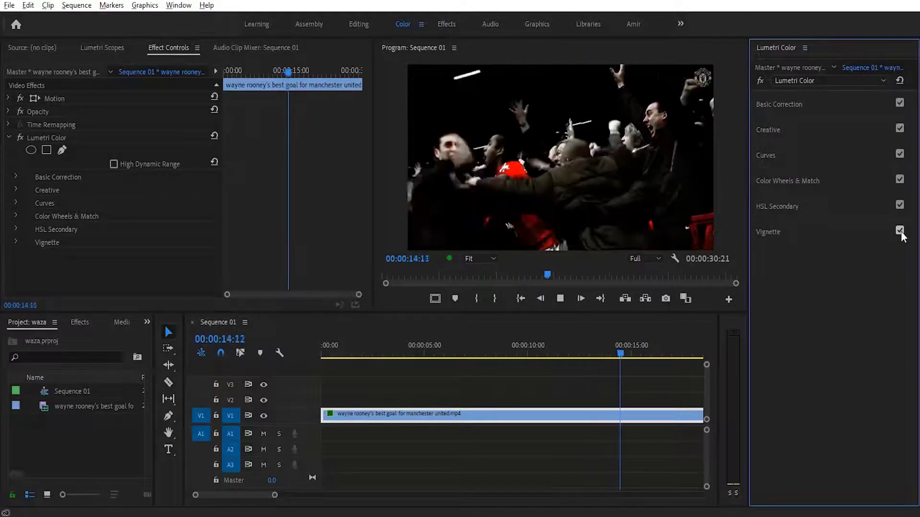
click(900, 231)
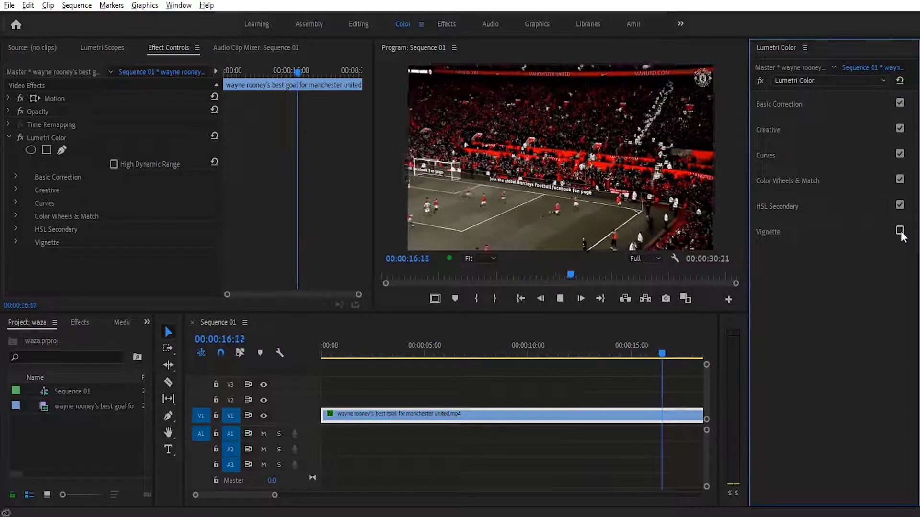
click(900, 231)
click(900, 231)
click(900, 231)
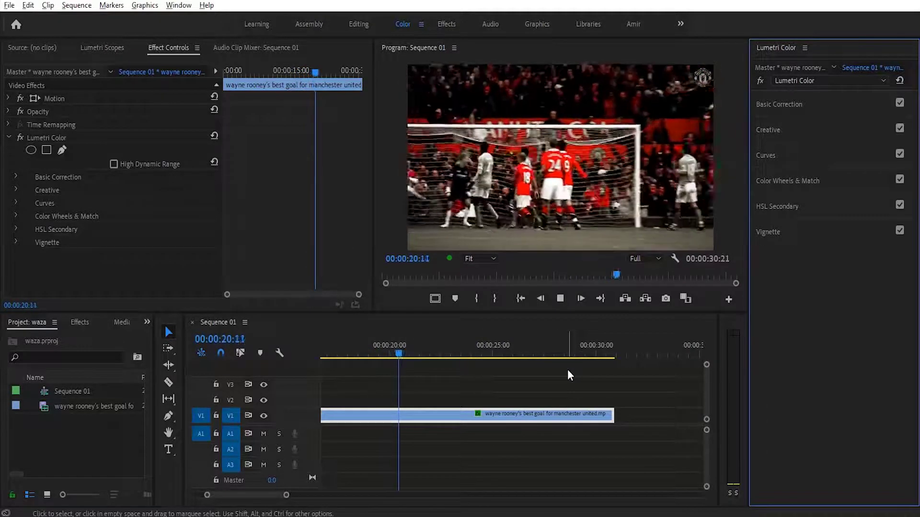
key(space)
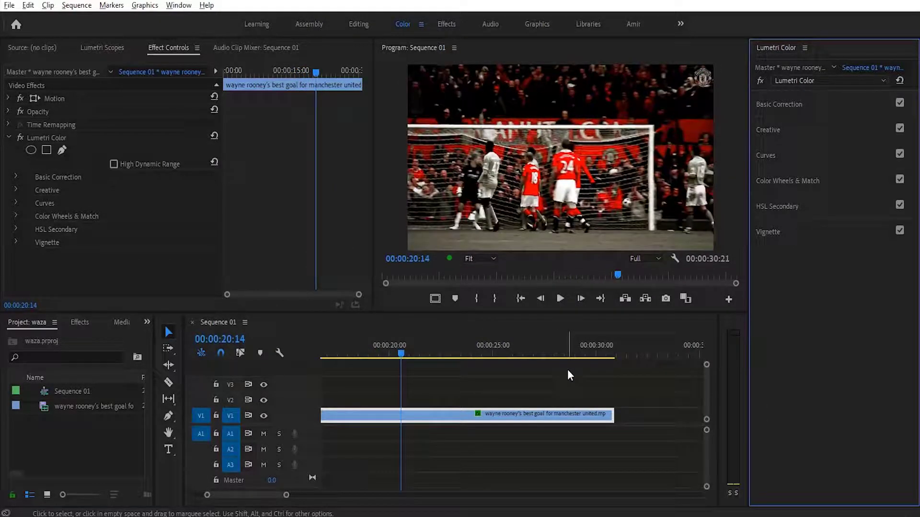